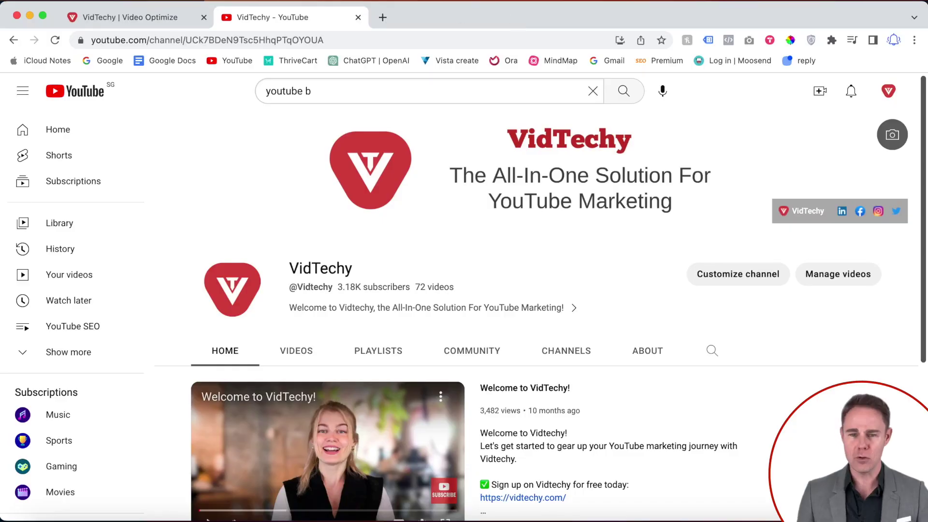
Create the Video Optimize project 'hashtag finder for YouTube' and open its Step #1 keyword research.
click(138, 16)
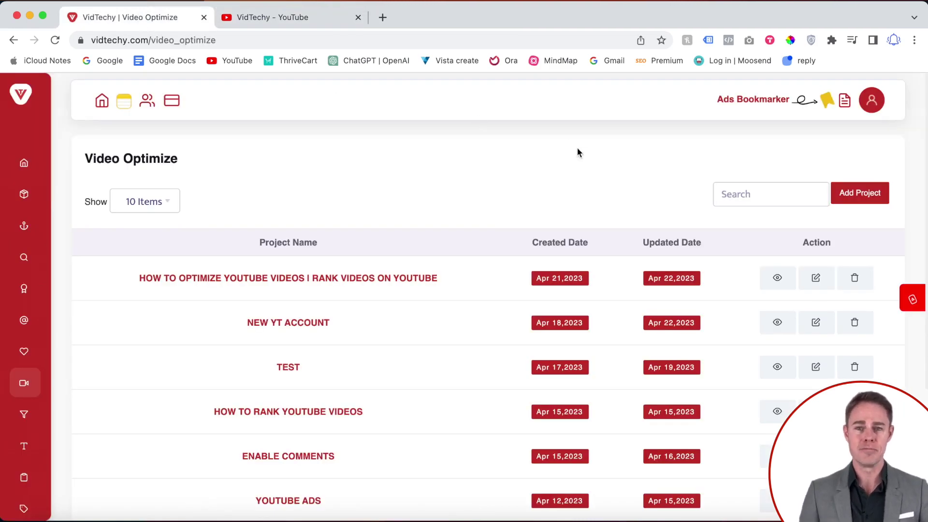
click(842, 196)
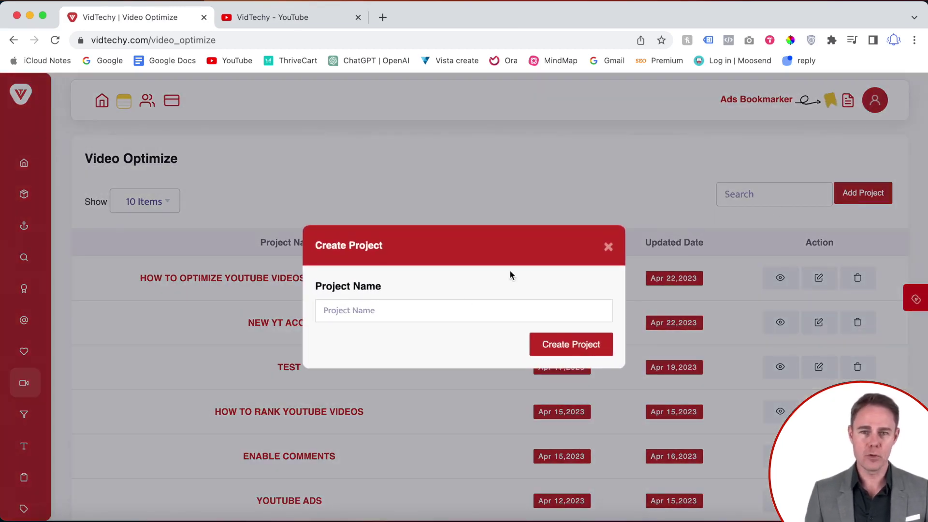
click(417, 310)
text(hashtag finder for YouTube)
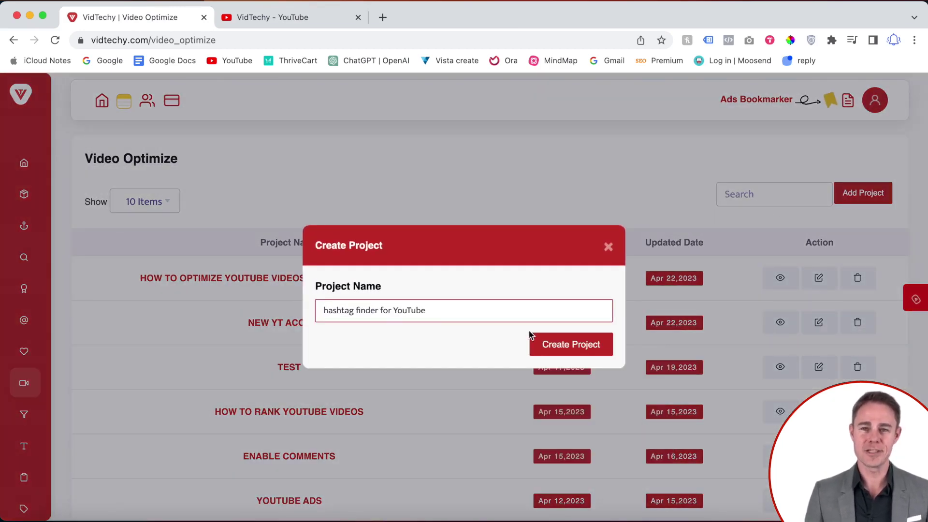
click(554, 344)
click(553, 343)
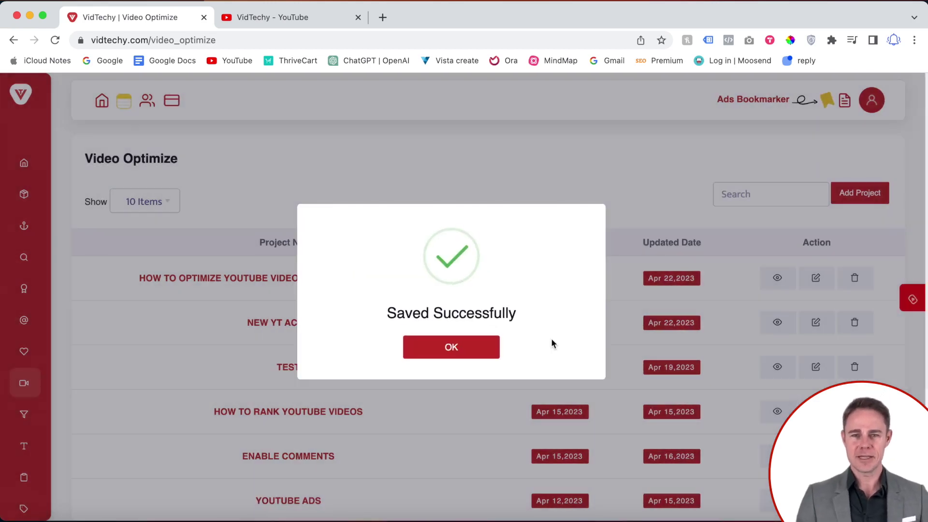
click(473, 348)
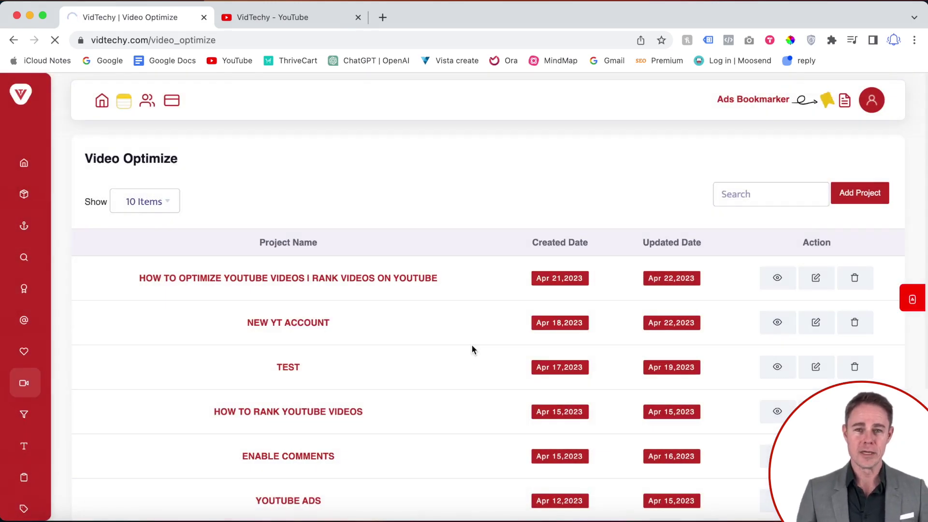
click(218, 419)
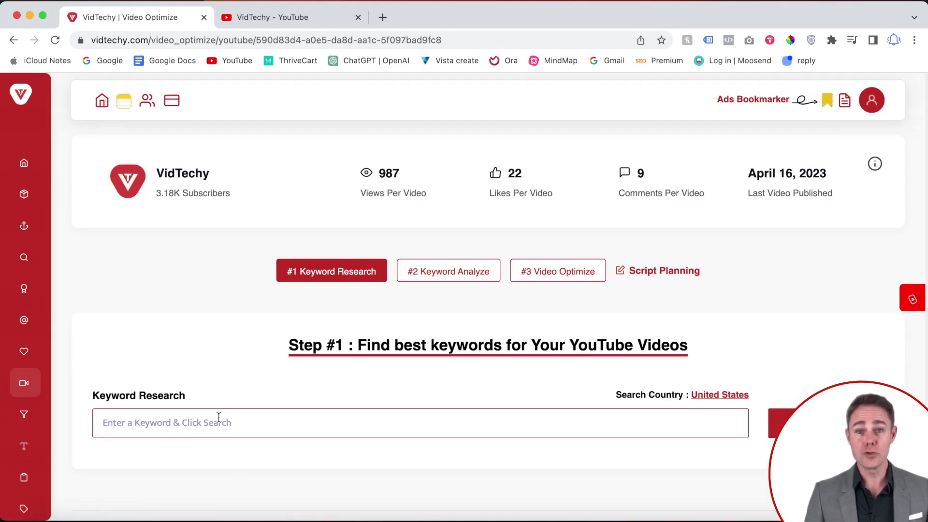
Search keywords for the suggestion 'hashtag finder for youtube'.
text(hashtag fi)
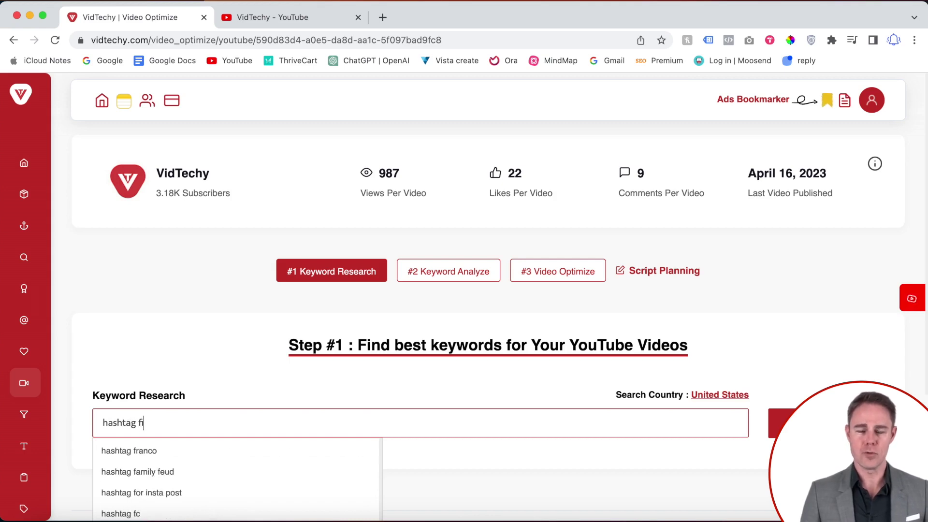
text(nder)
click(199, 452)
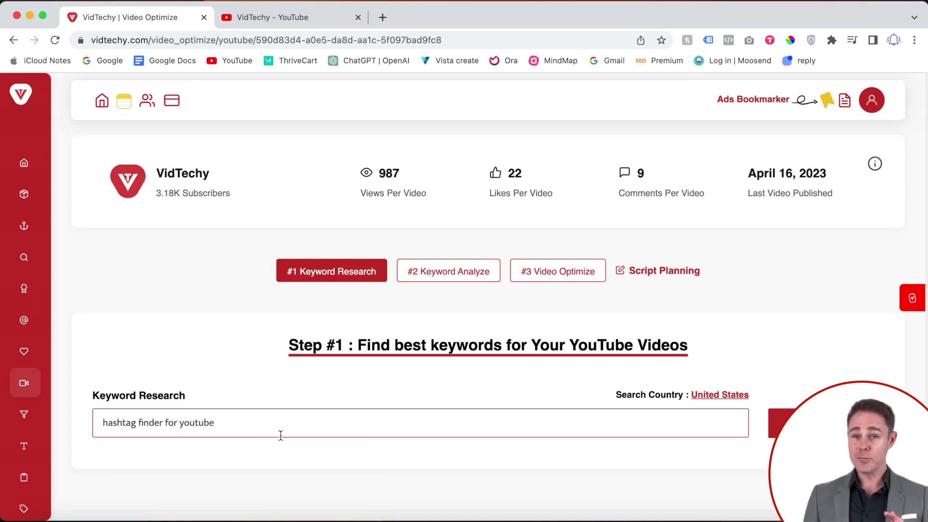
scroll(271, 434, down, 2)
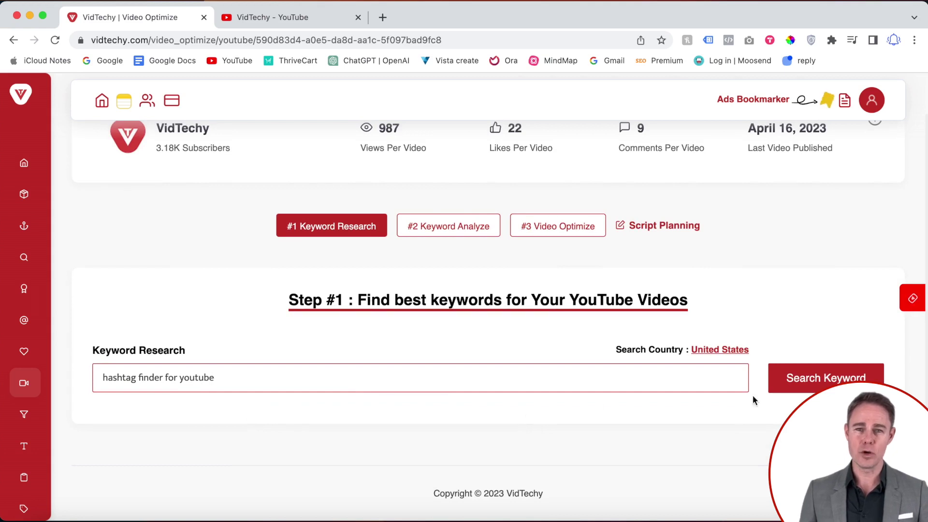
click(809, 380)
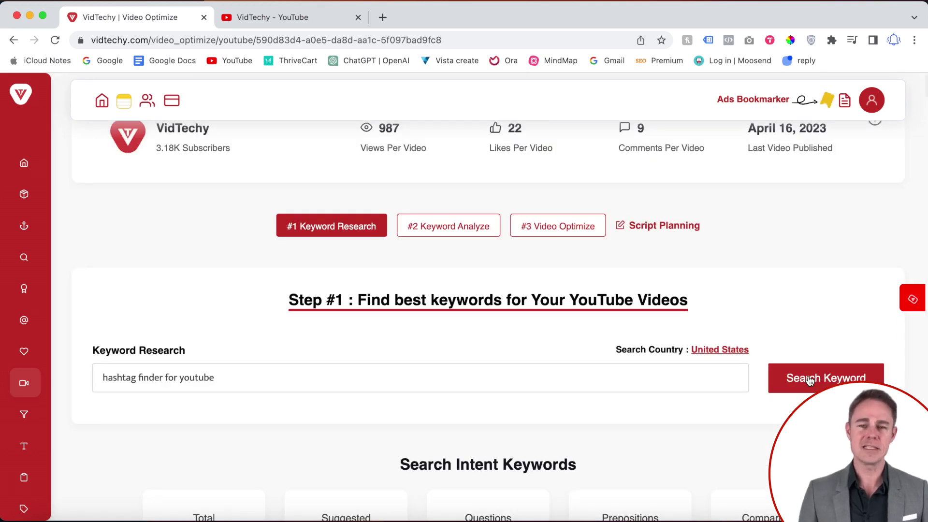
Browse the 159 results, including 55 questions like 'how to add hashtags on youtube'.
scroll(667, 390, down, 3)
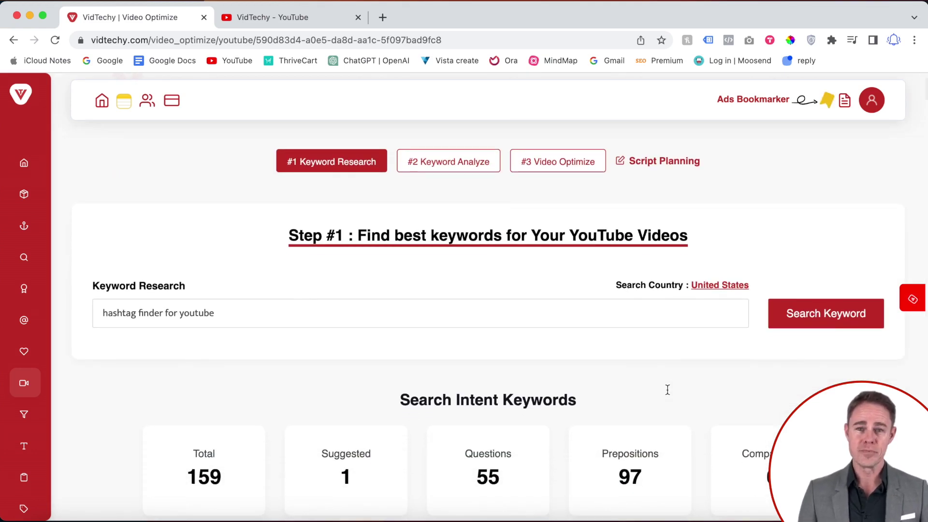
scroll(668, 389, down, 1)
scroll(643, 399, down, 10)
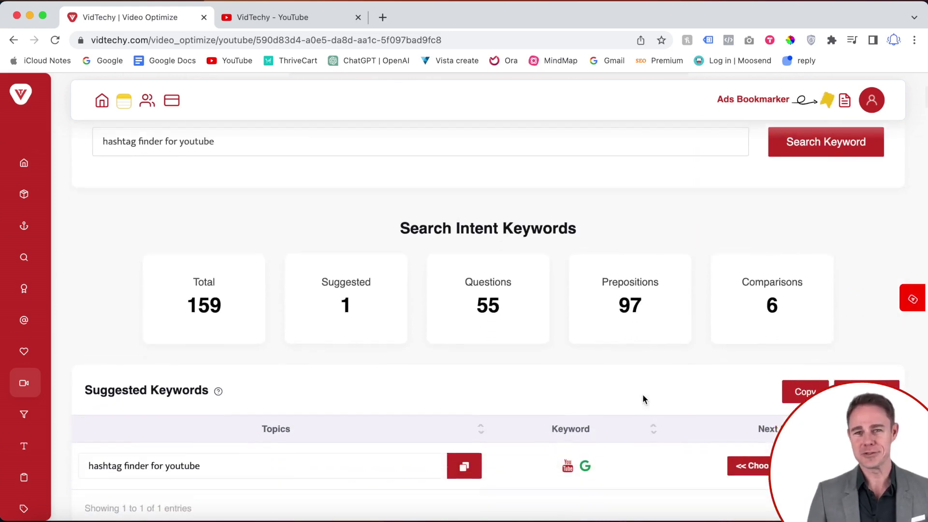
scroll(444, 383, down, 5)
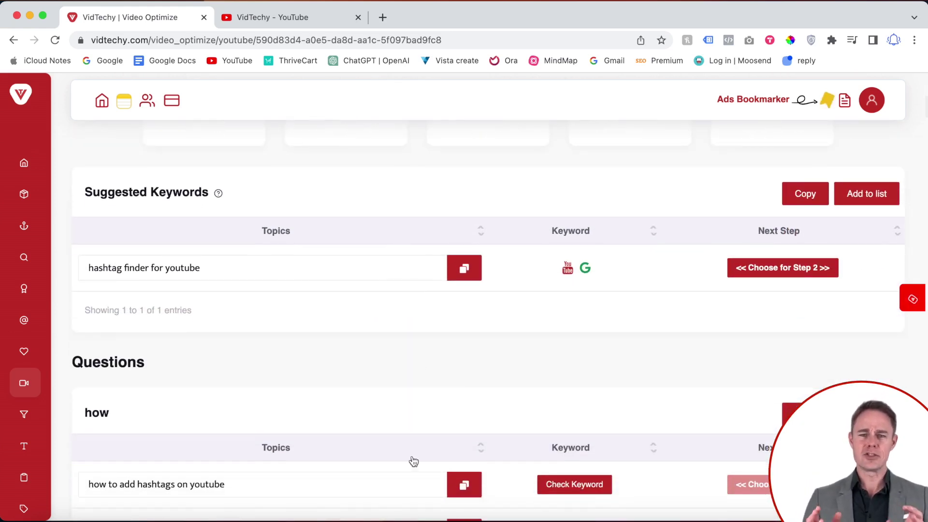
scroll(414, 443, down, 10)
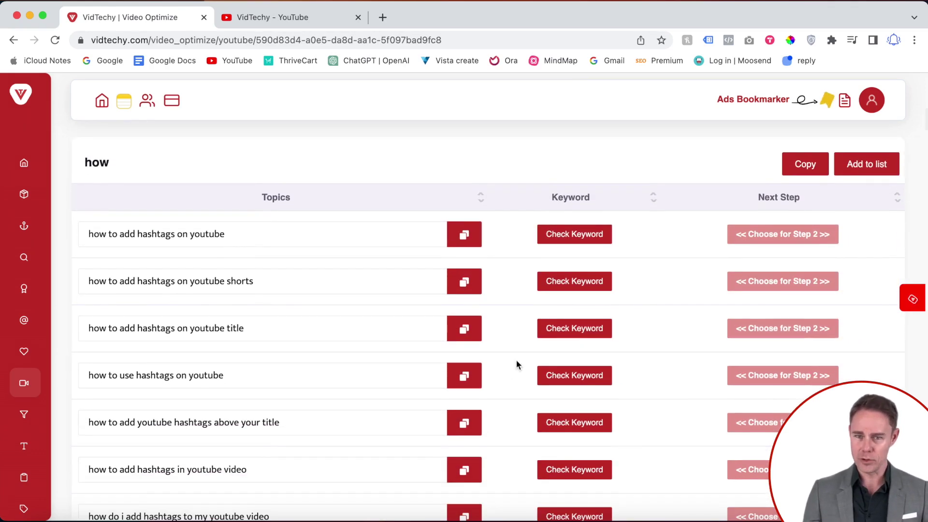
scroll(534, 405, down, 4)
scroll(524, 435, up, 6)
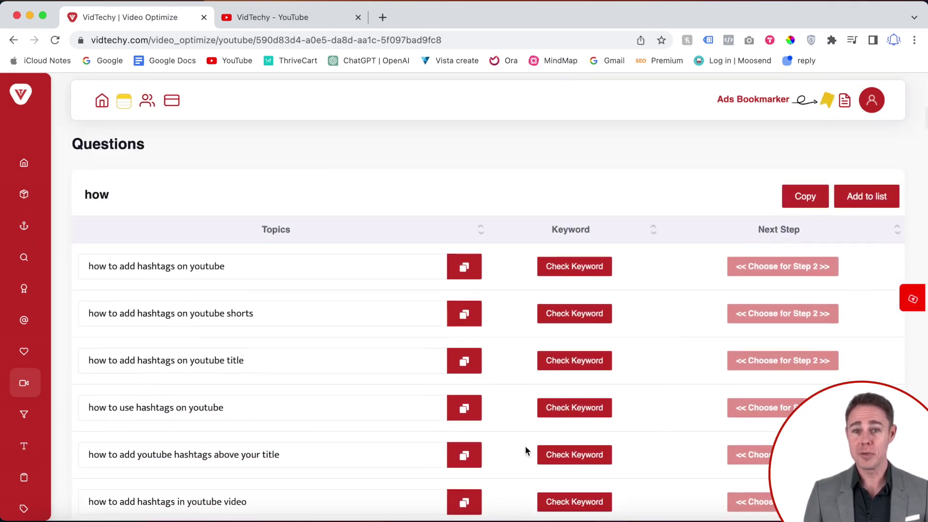
scroll(508, 368, up, 5)
scroll(503, 356, down, 2)
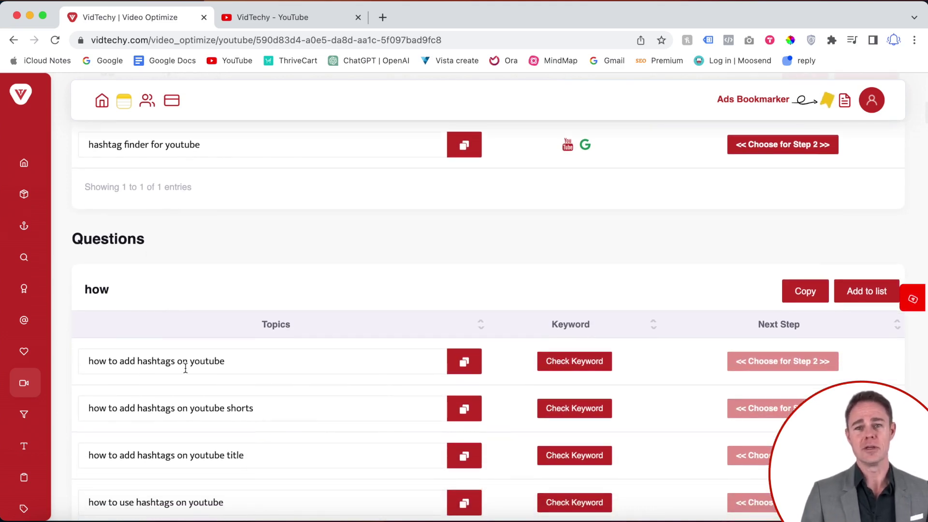
Check the keyword 'how to add hashtags on youtube' and choose it for Step 2.
click(576, 361)
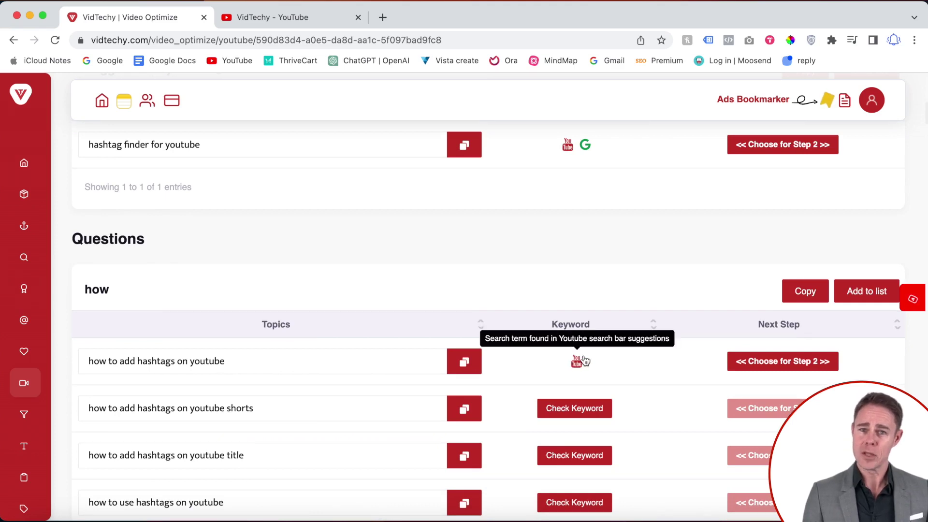
scroll(577, 367, up, 1)
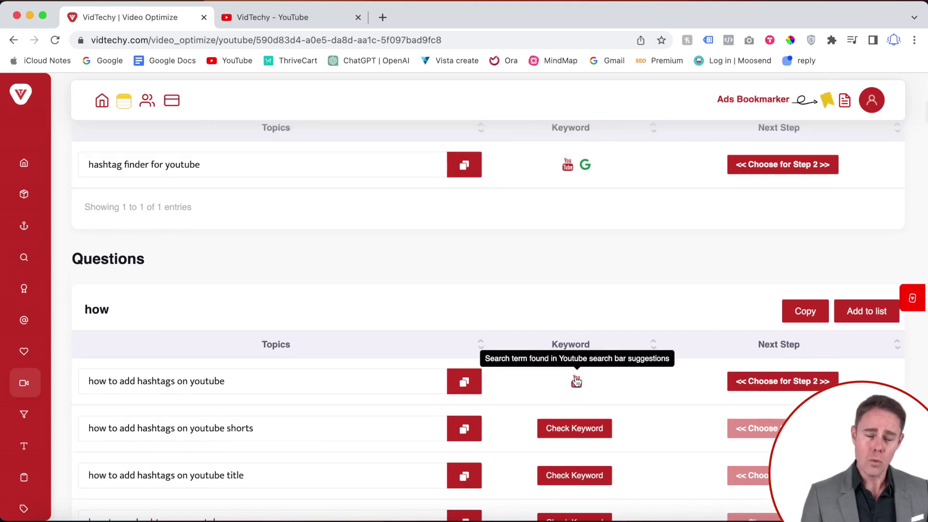
click(779, 382)
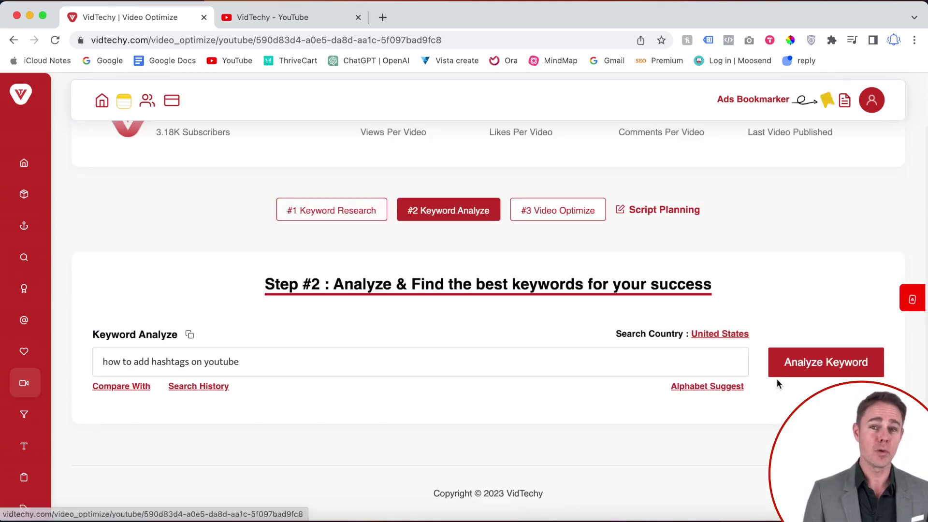
Analyze the keyword: search volume 41 medium, competition 38 low, High Chance ranking.
click(805, 363)
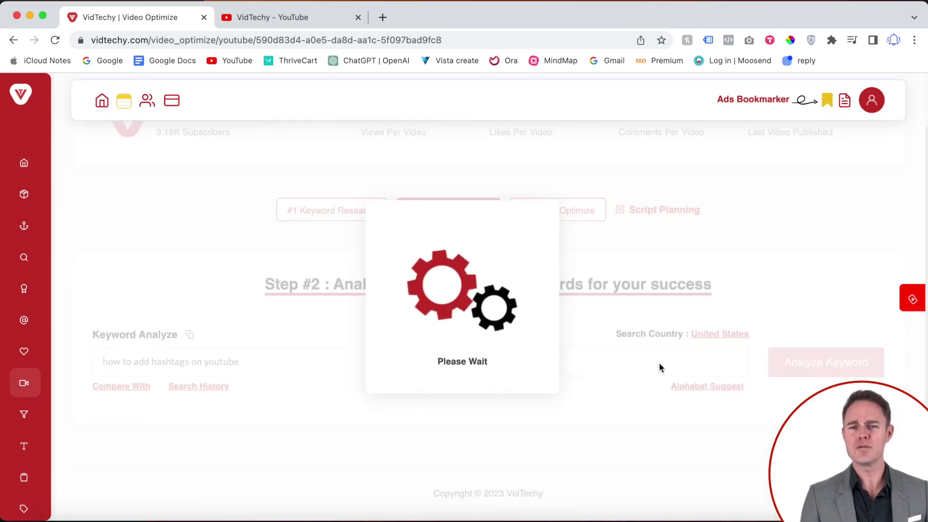
scroll(530, 352, down, 5)
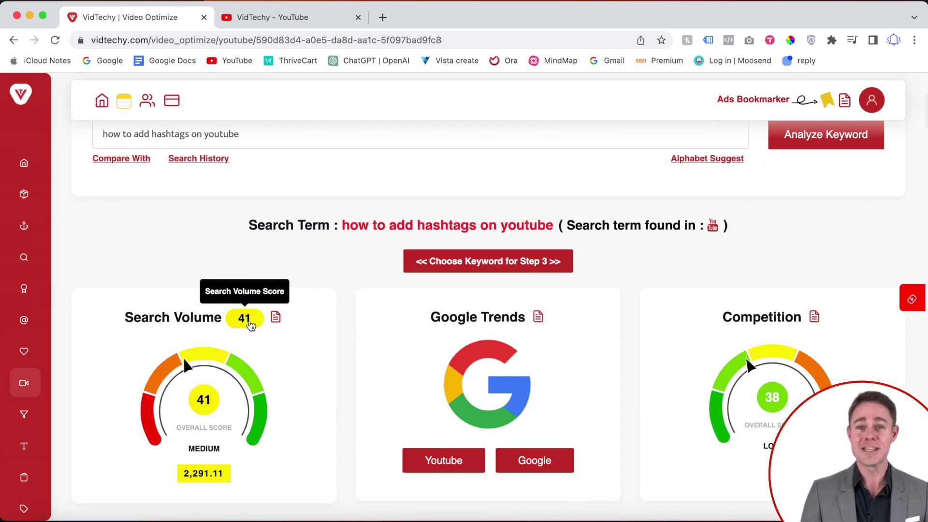
scroll(256, 331, down, 1)
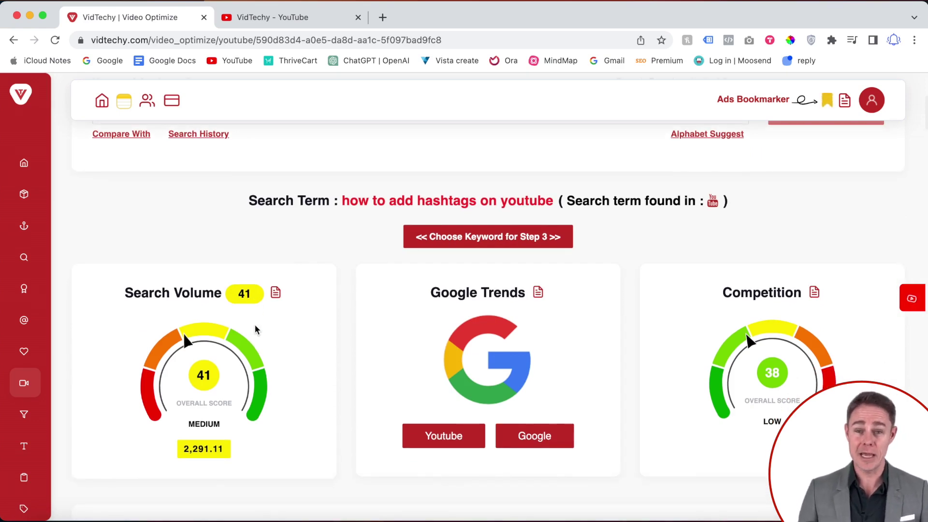
scroll(314, 353, down, 5)
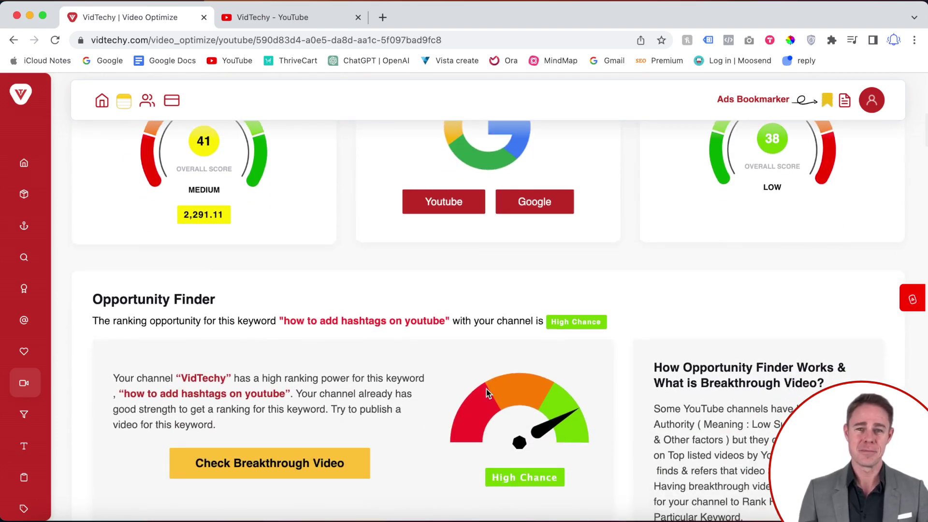
scroll(486, 391, up, 3)
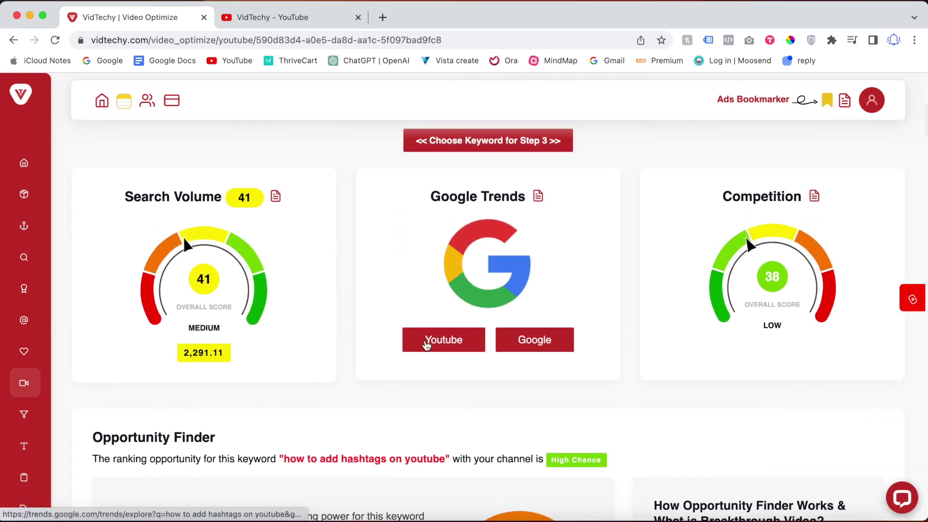
Review the keyword's YouTube-search interest over time and by region in Google Trends, then return to VidTechy.
click(436, 344)
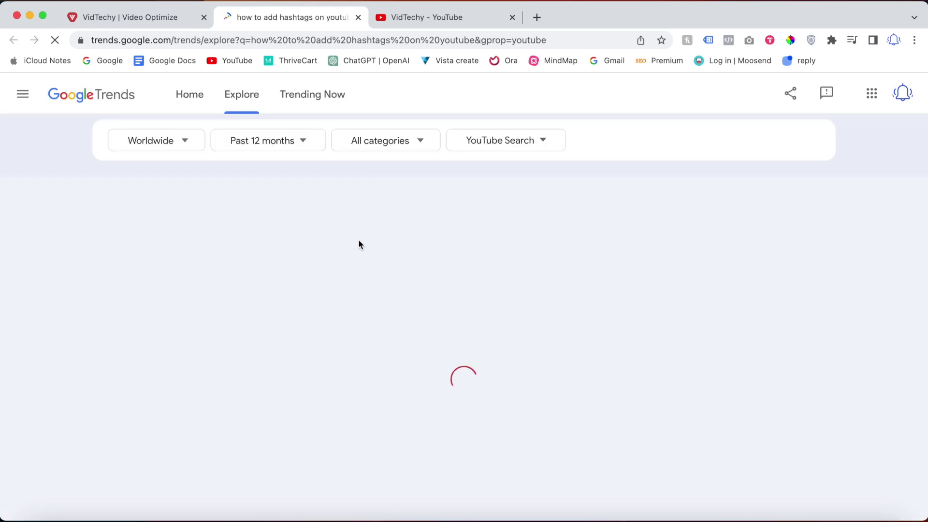
scroll(335, 245, down, 2)
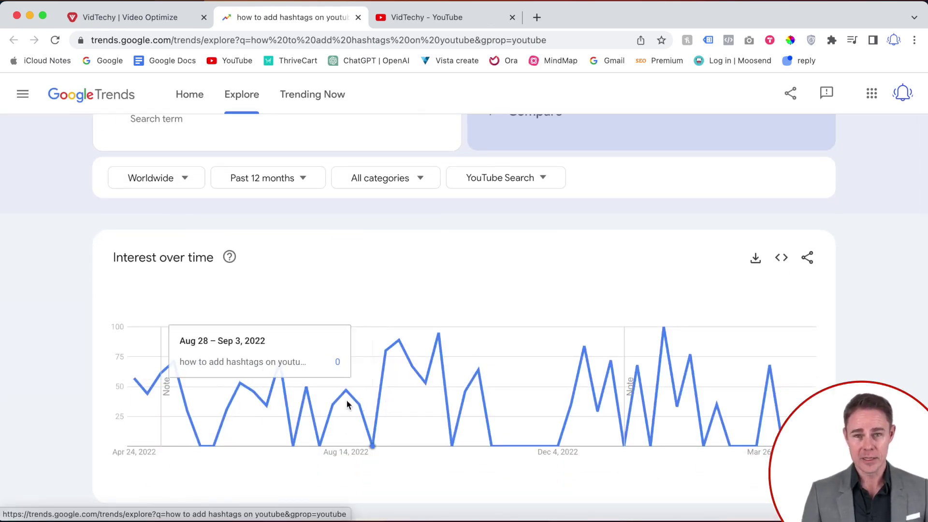
scroll(340, 393, down, 1)
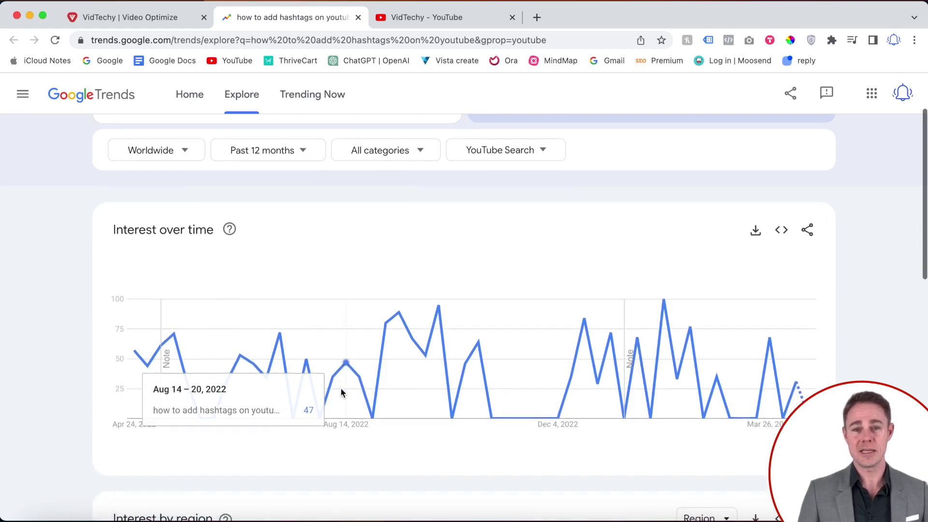
scroll(341, 393, up, 1)
scroll(341, 393, down, 1)
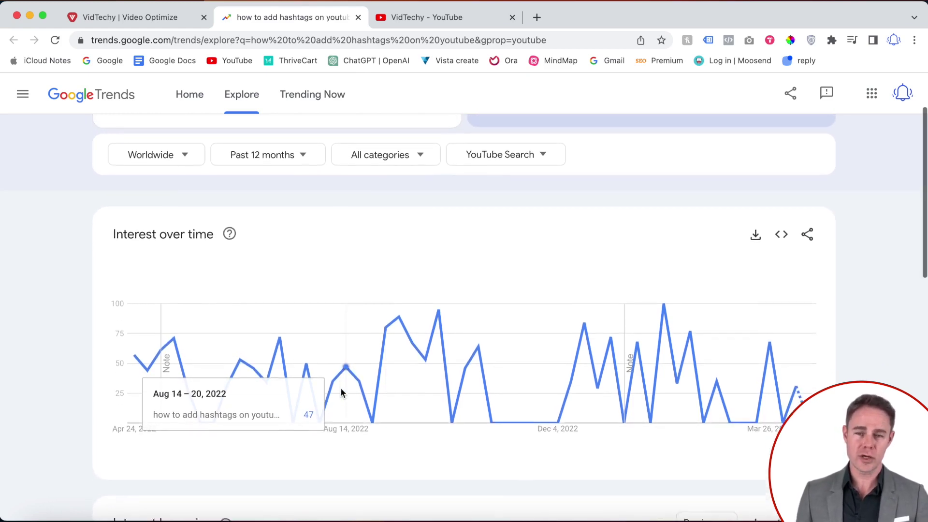
scroll(348, 391, up, 3)
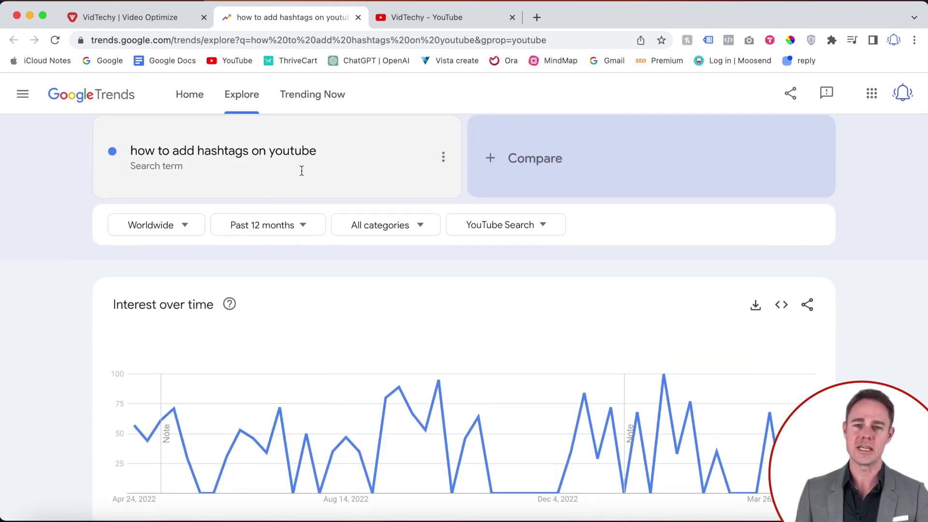
scroll(301, 275, down, 2)
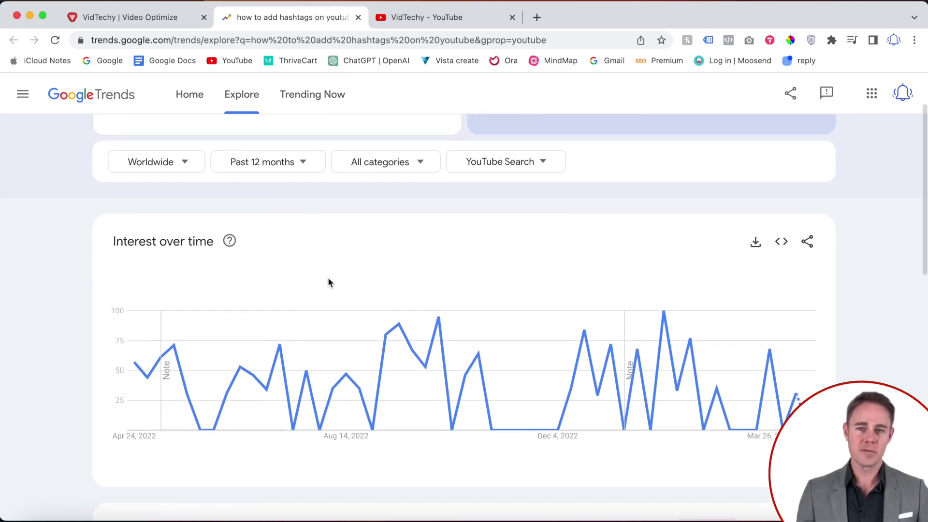
scroll(328, 283, down, 6)
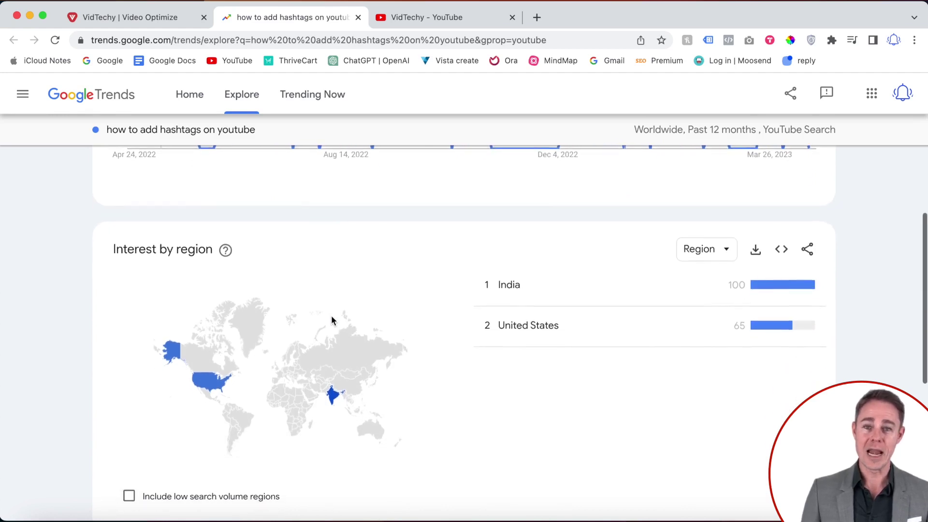
scroll(332, 319, up, 7)
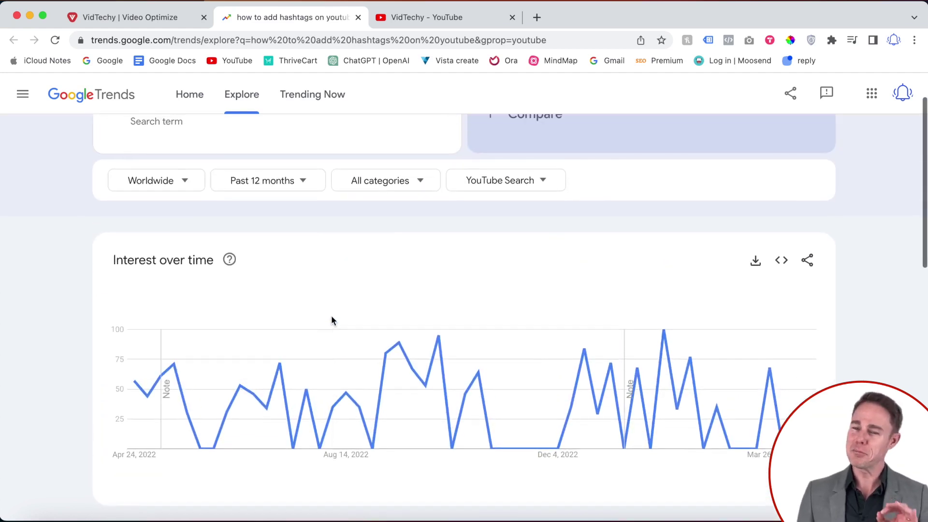
scroll(332, 320, up, 1)
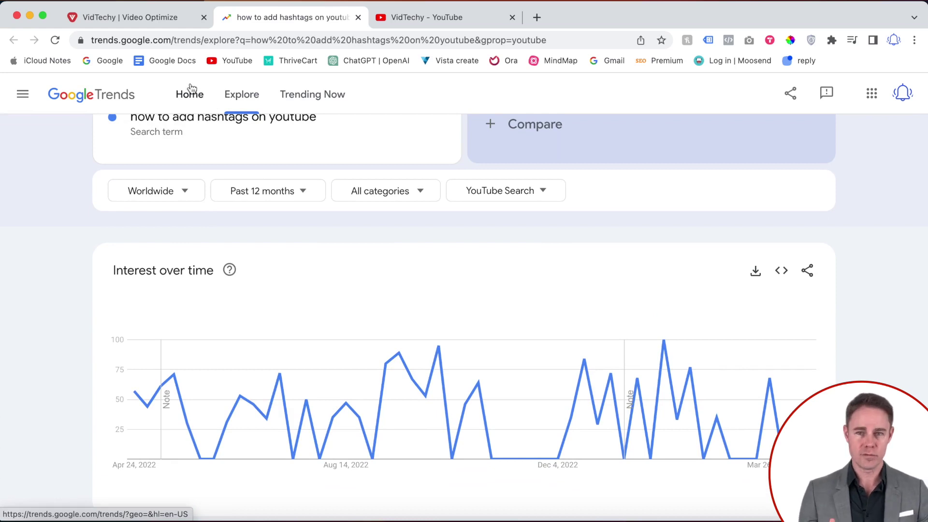
click(144, 16)
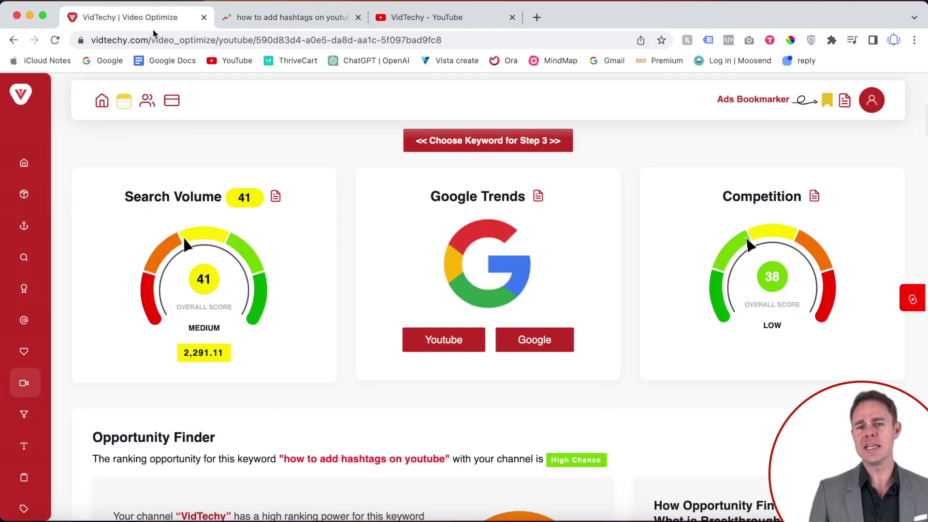
Look over VidTechy's volume, trends and competition scores, then show the worldwide 12-month Trends chart again.
scroll(551, 329, down, 3)
scroll(551, 328, up, 1)
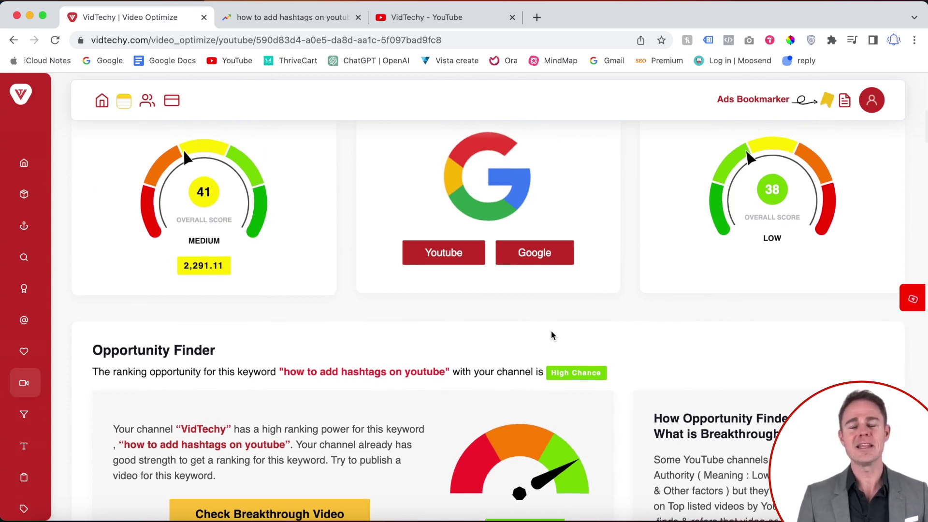
scroll(552, 334, up, 1)
scroll(553, 295, up, 1)
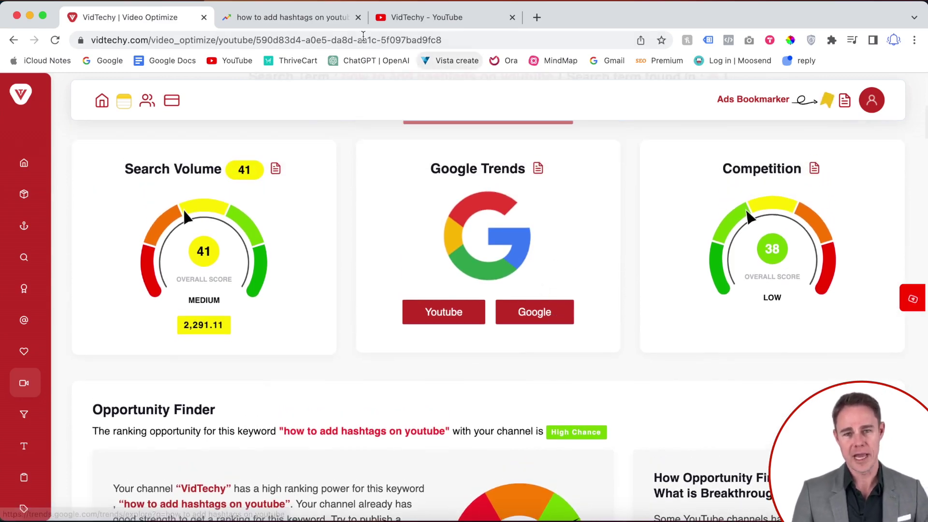
click(327, 18)
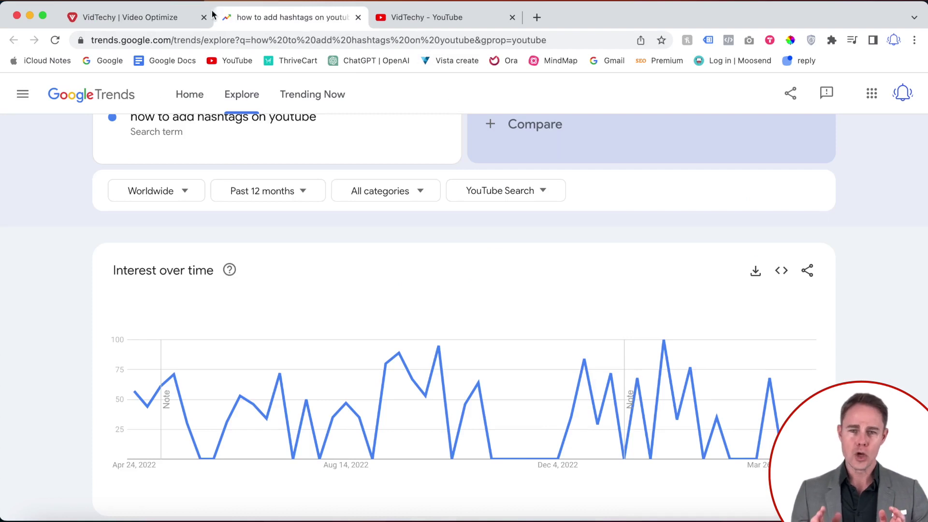
click(172, 18)
scroll(319, 216, down, 1)
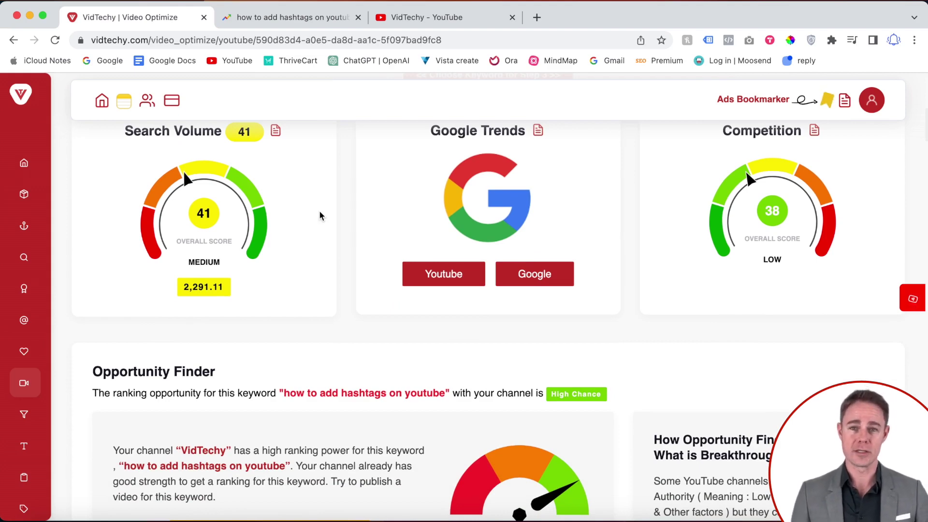
click(297, 17)
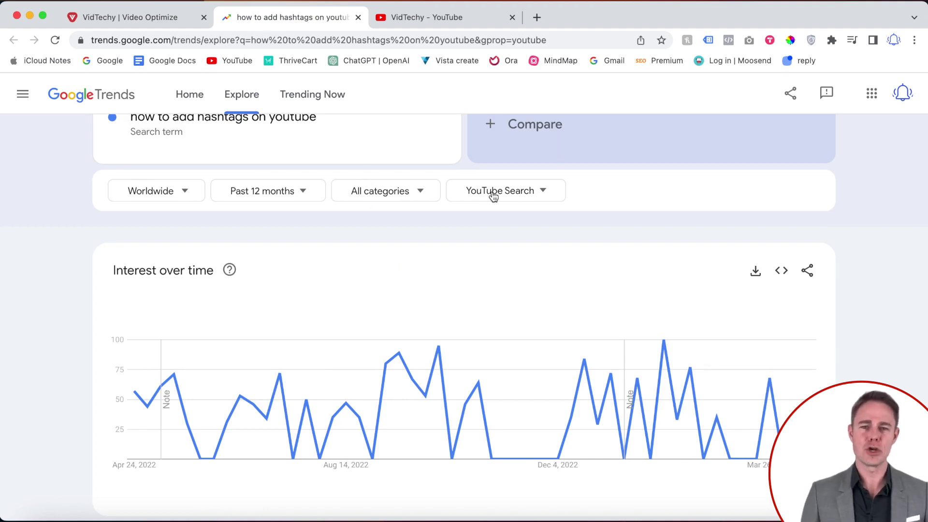
Inspect the Interest over time chart's weekly peaks, such as Oct 2 – 8, 2022 at 95.
mouse_move(396, 371)
mouse_move(439, 372)
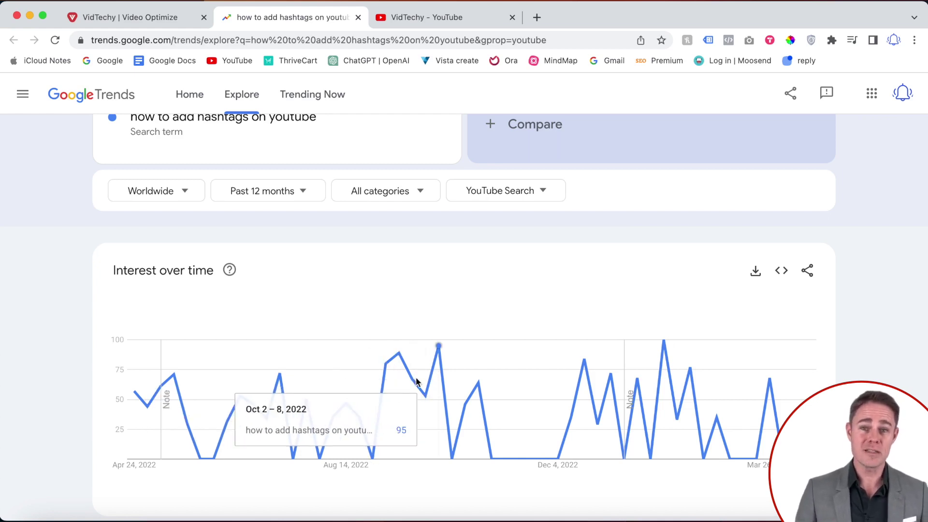
mouse_move(391, 393)
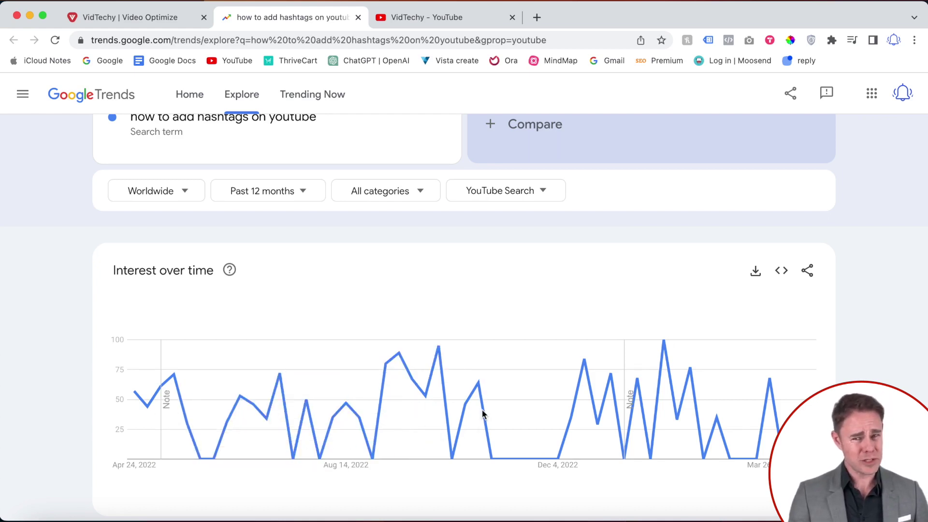
mouse_move(429, 426)
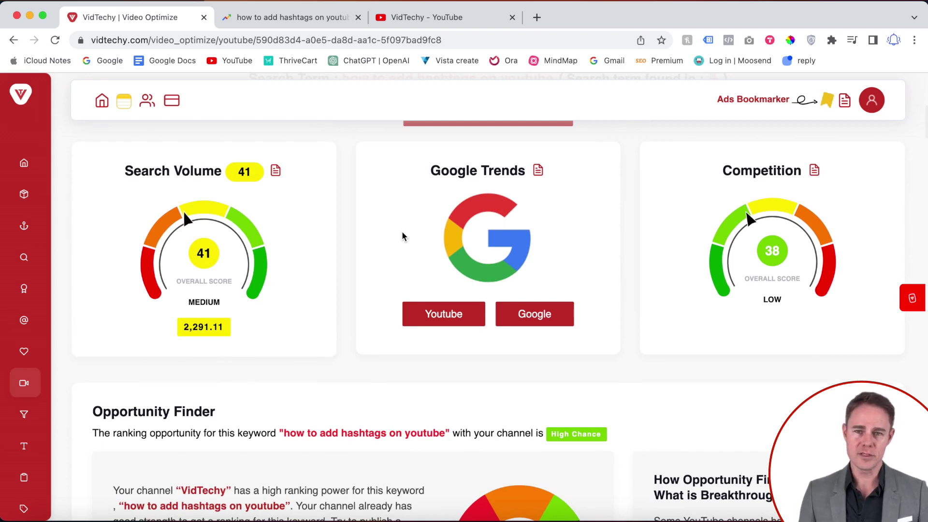
Scroll through the competition statistics to the Top 20 Video Analysis, showing 11 exact-match titles.
scroll(403, 236, down, 15)
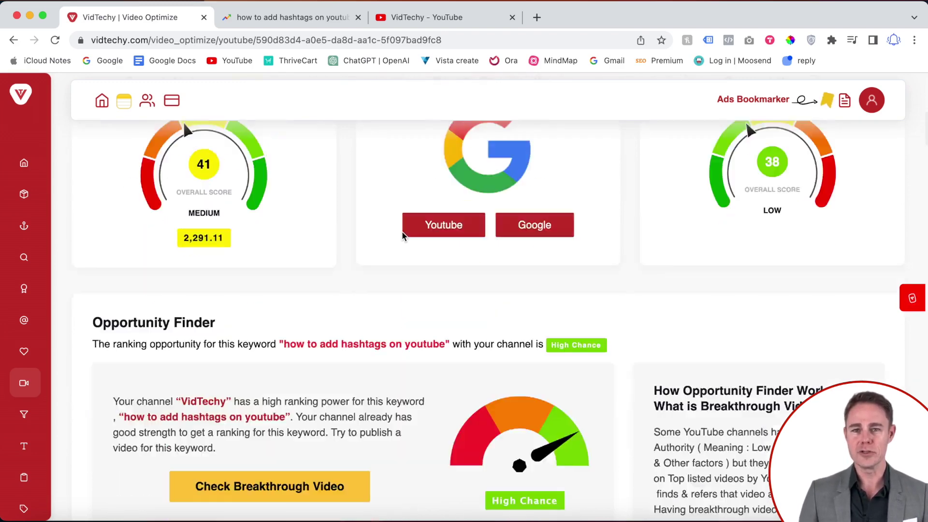
scroll(402, 236, down, 3)
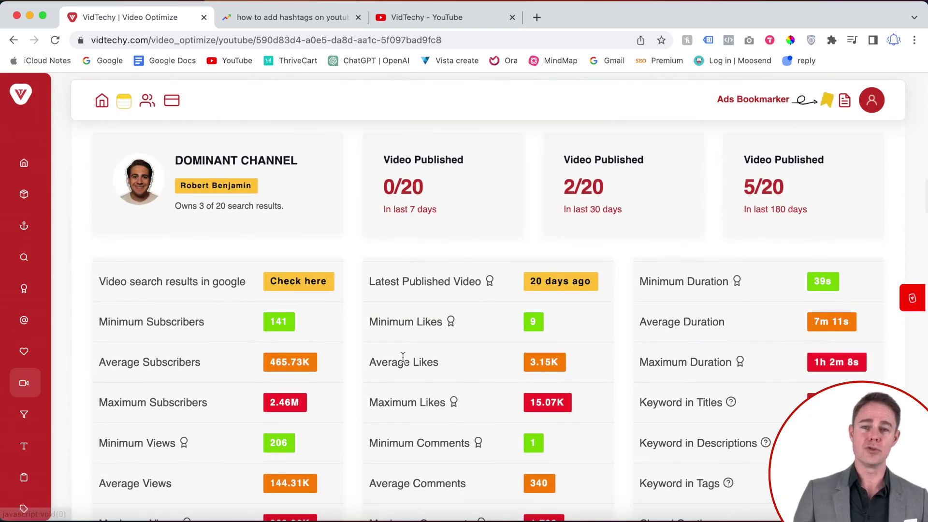
scroll(401, 356, down, 1)
scroll(402, 356, down, 1)
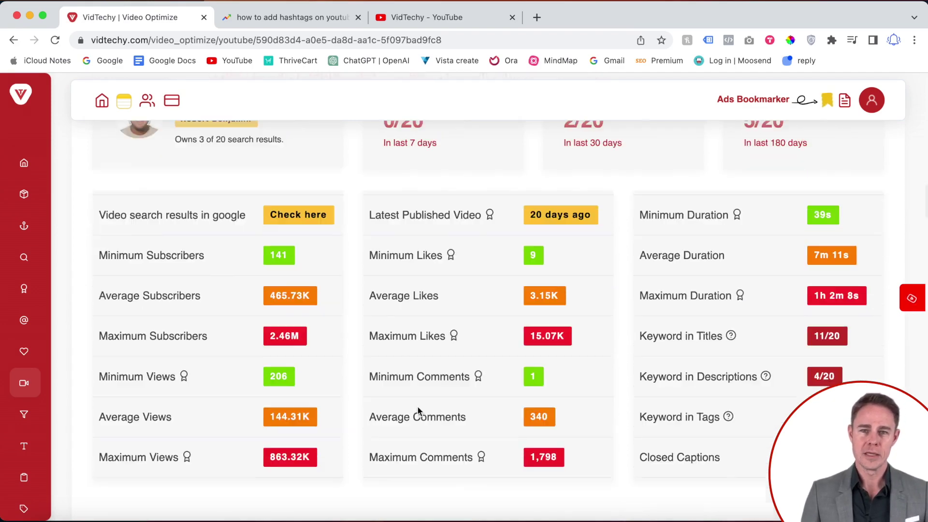
scroll(426, 347, up, 1)
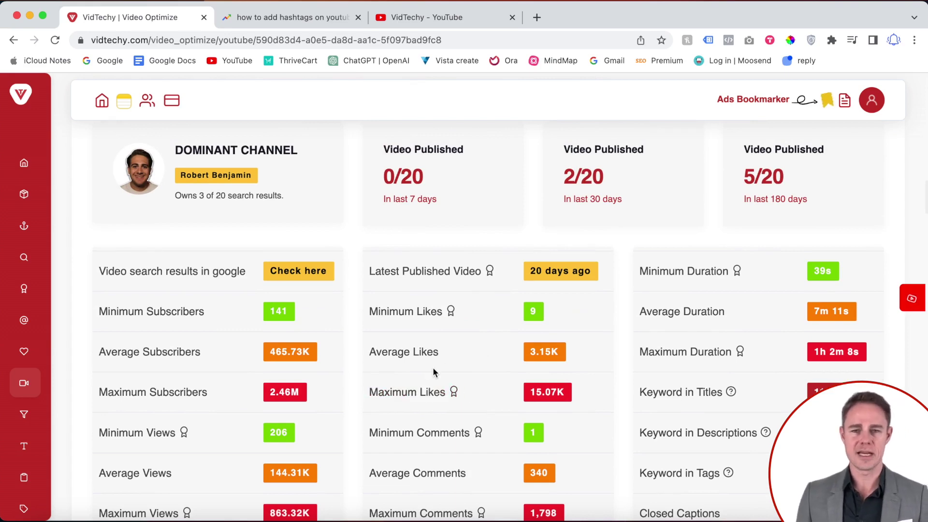
scroll(433, 371, down, 10)
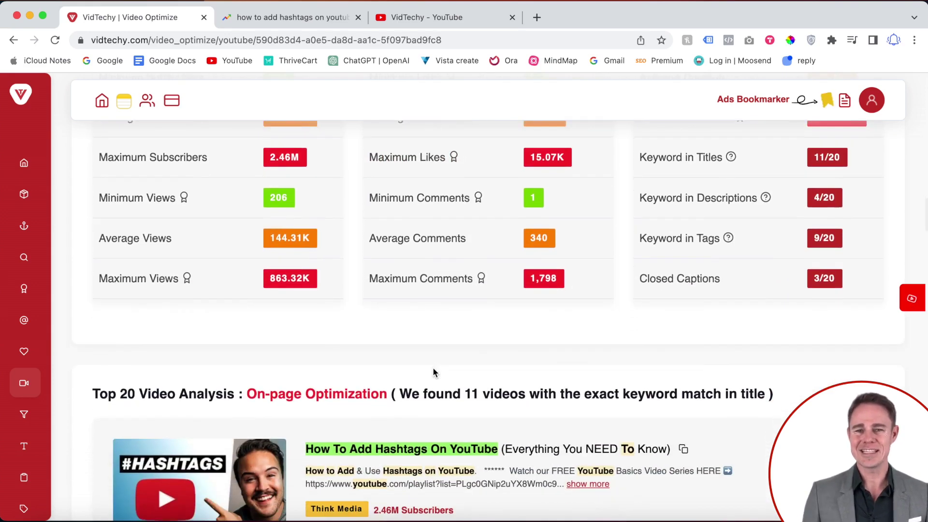
scroll(433, 370, down, 2)
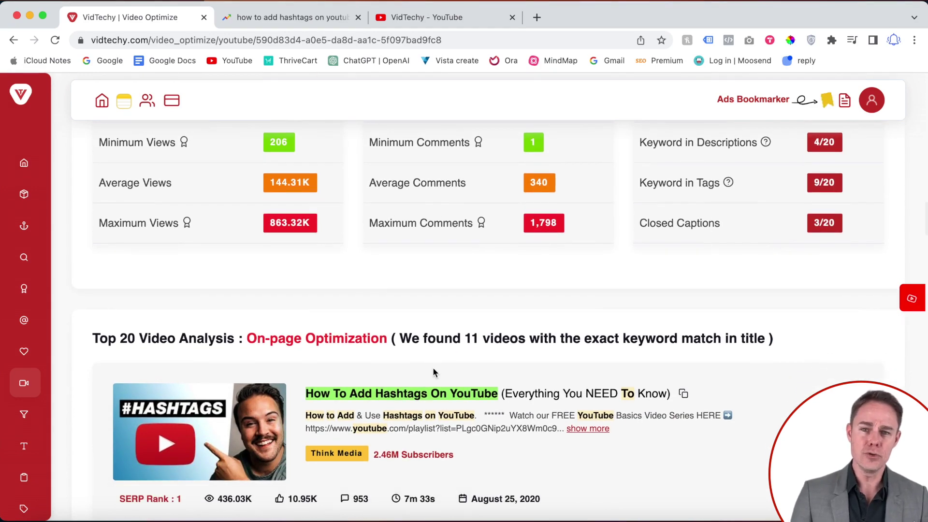
scroll(434, 370, down, 5)
scroll(433, 367, up, 5)
Select the '11 videos' heading and scroll back to the Keyword Analyze box and gauge cards.
drag(401, 324, 714, 325)
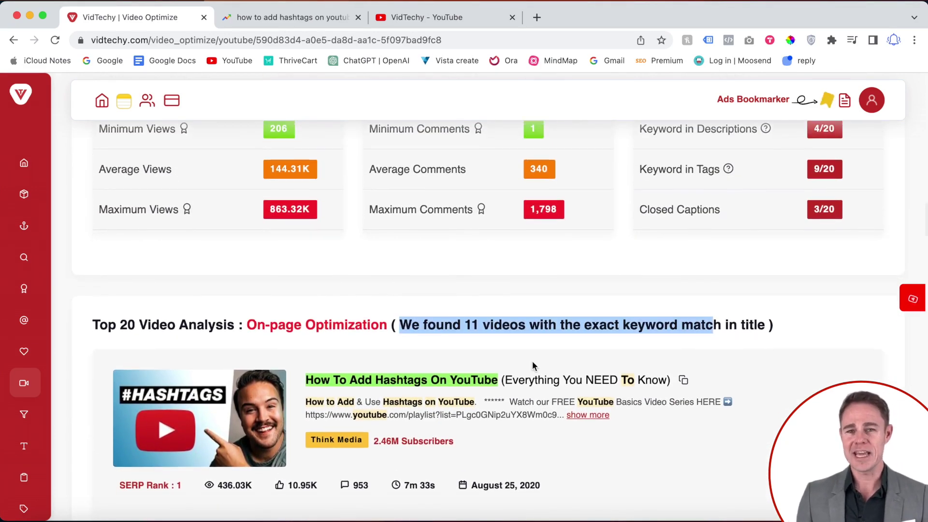
scroll(533, 366, up, 1)
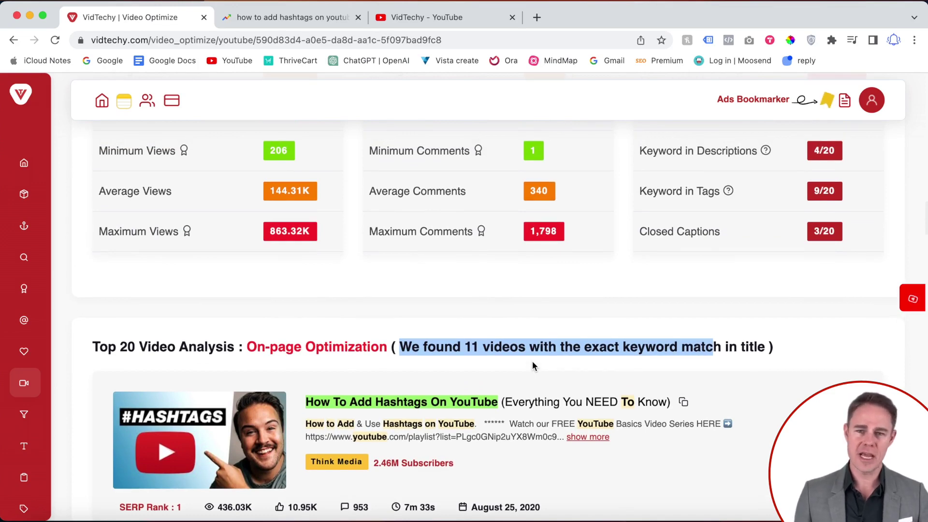
scroll(532, 366, up, 20)
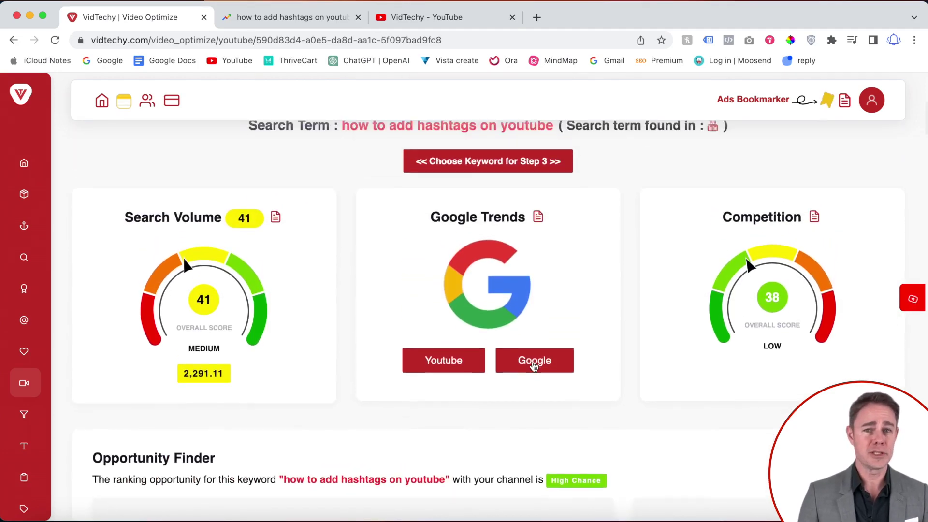
scroll(534, 366, down, 1)
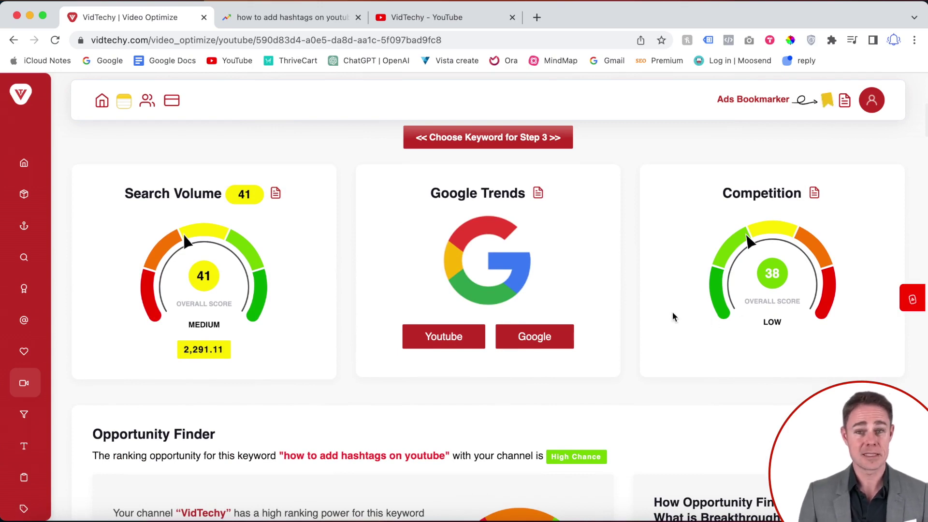
scroll(674, 314, up, 7)
scroll(673, 317, up, 3)
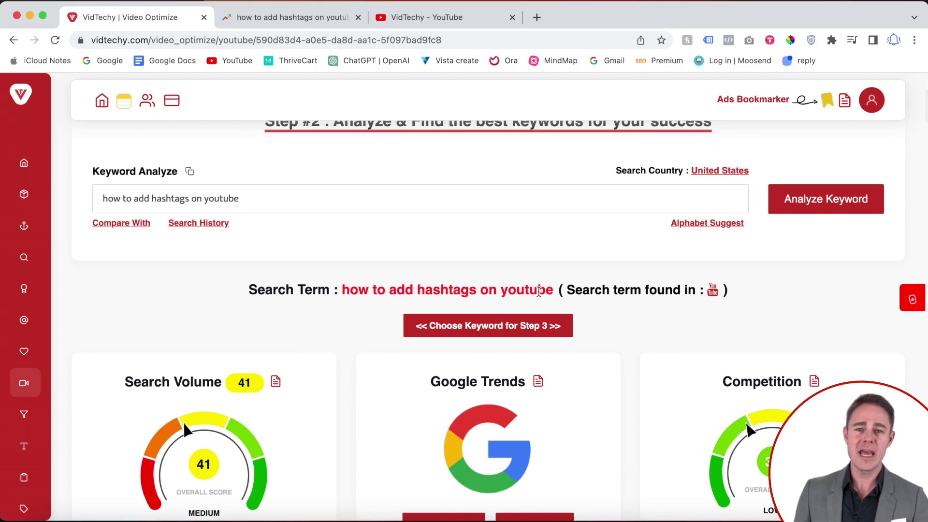
scroll(528, 319, down, 4)
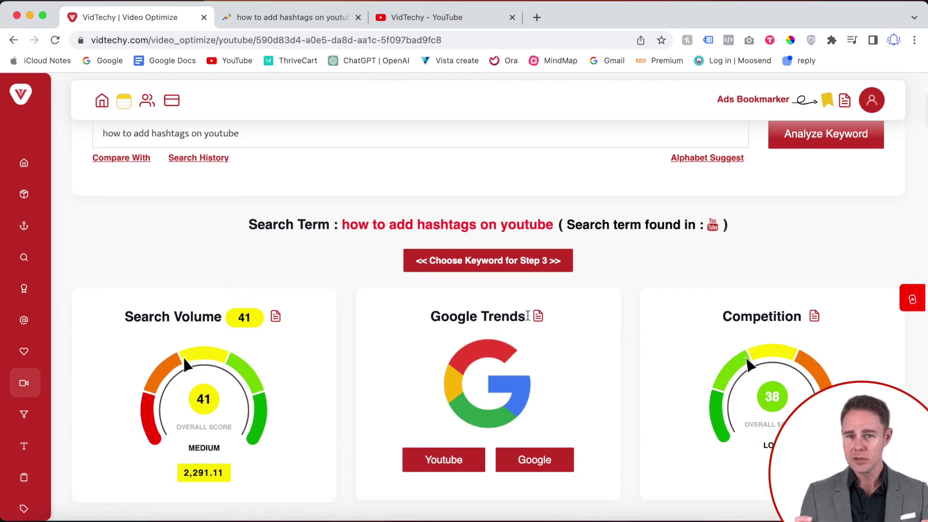
scroll(528, 316, down, 2)
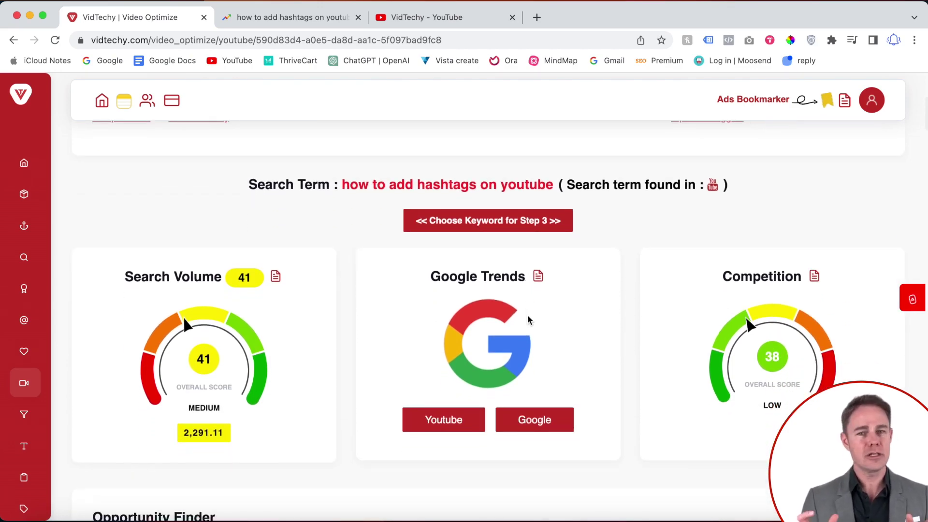
scroll(529, 319, down, 3)
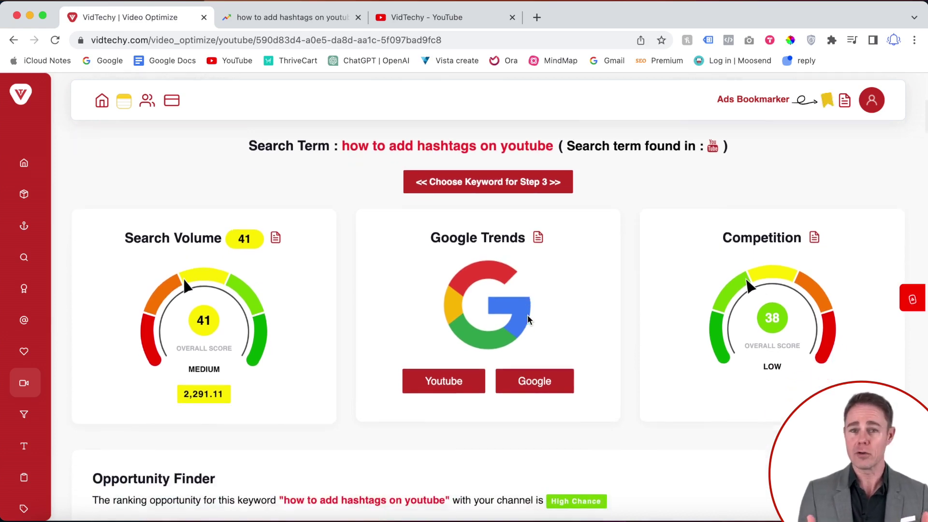
scroll(528, 319, down, 1)
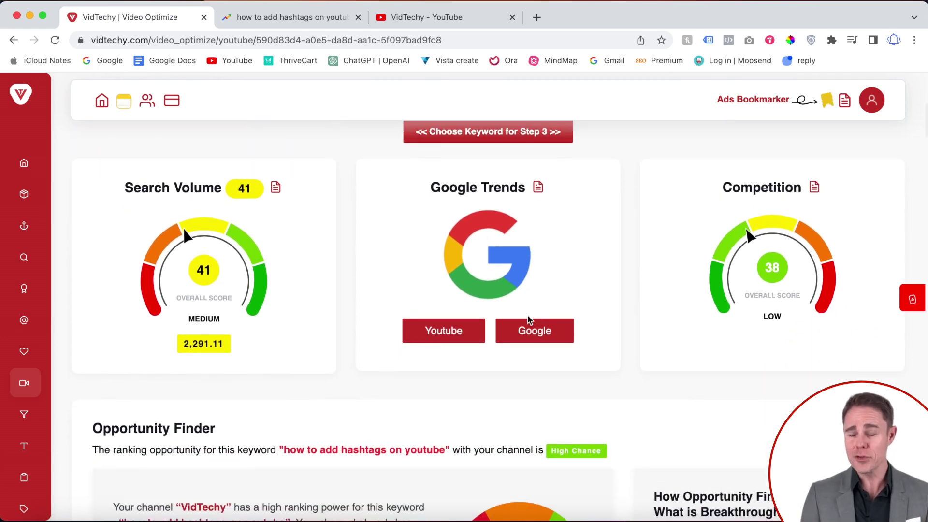
scroll(528, 319, down, 2)
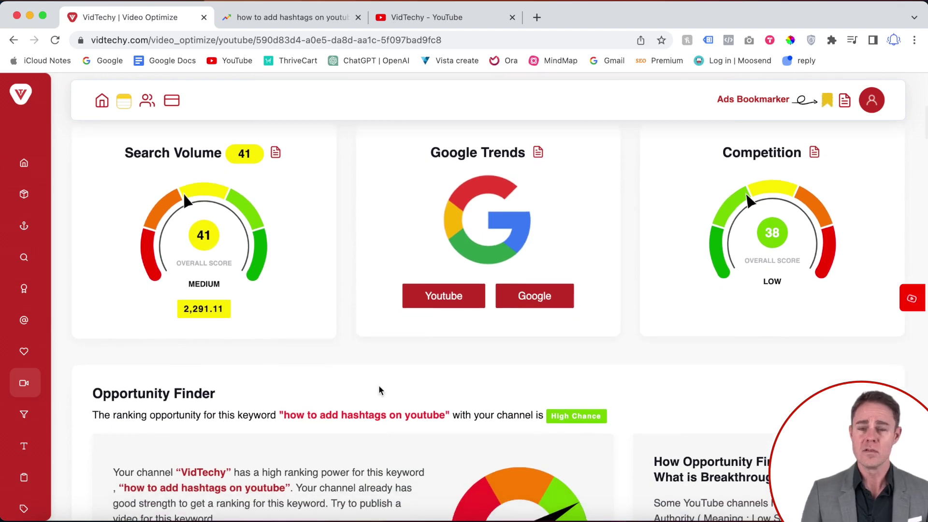
scroll(472, 377, up, 8)
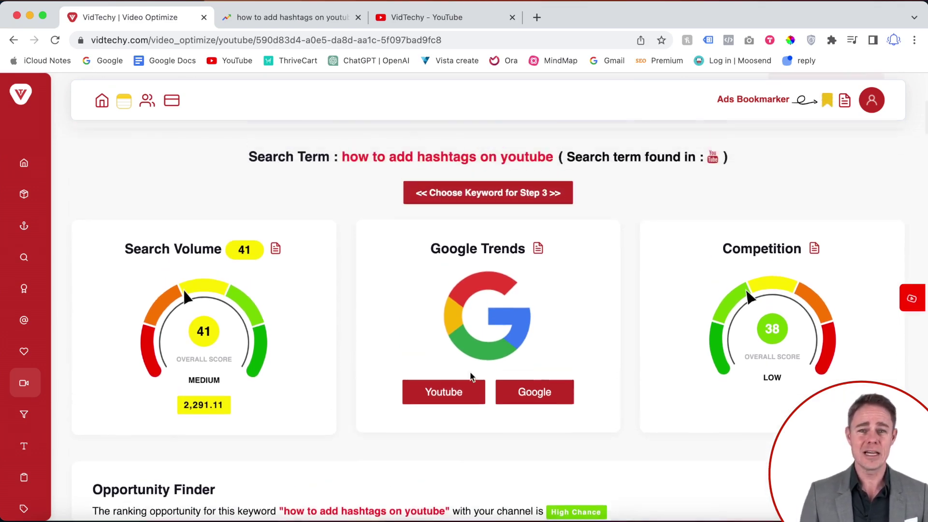